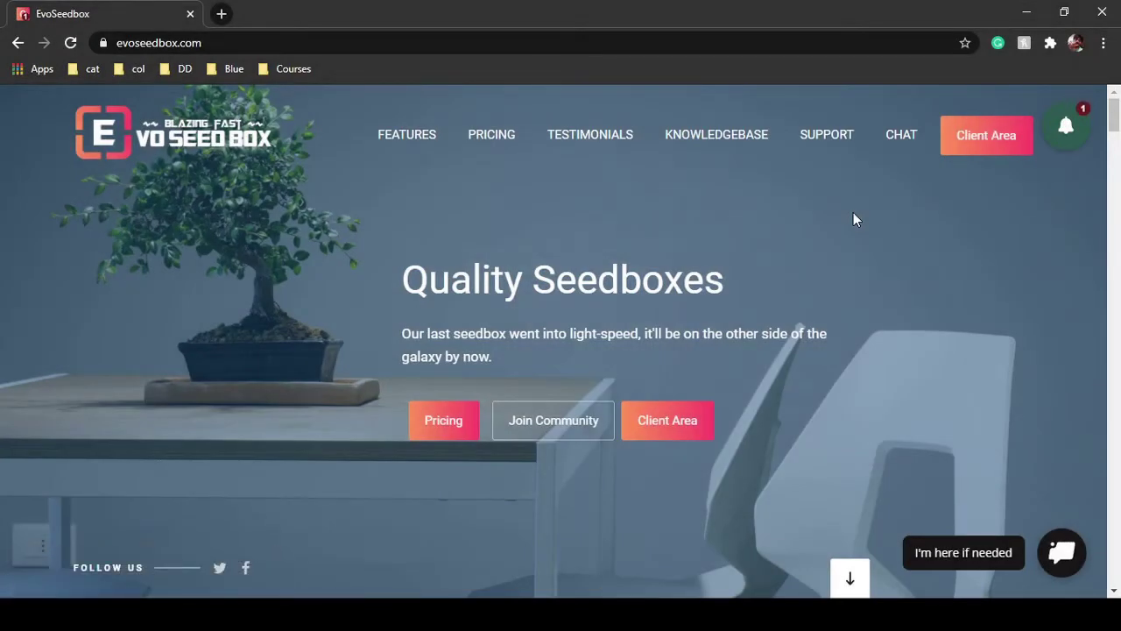
# Go to the Evo Seedbox client area from the site header
pyautogui.click(995, 146)
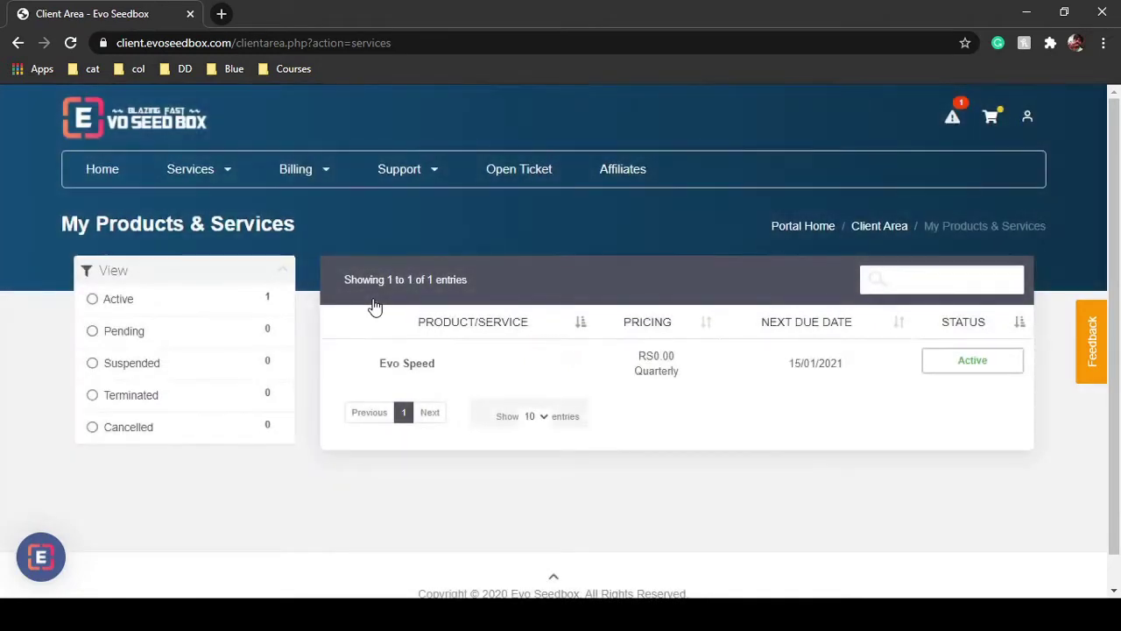
# Open the Evo Speed service's product details page
pyautogui.click(448, 385)
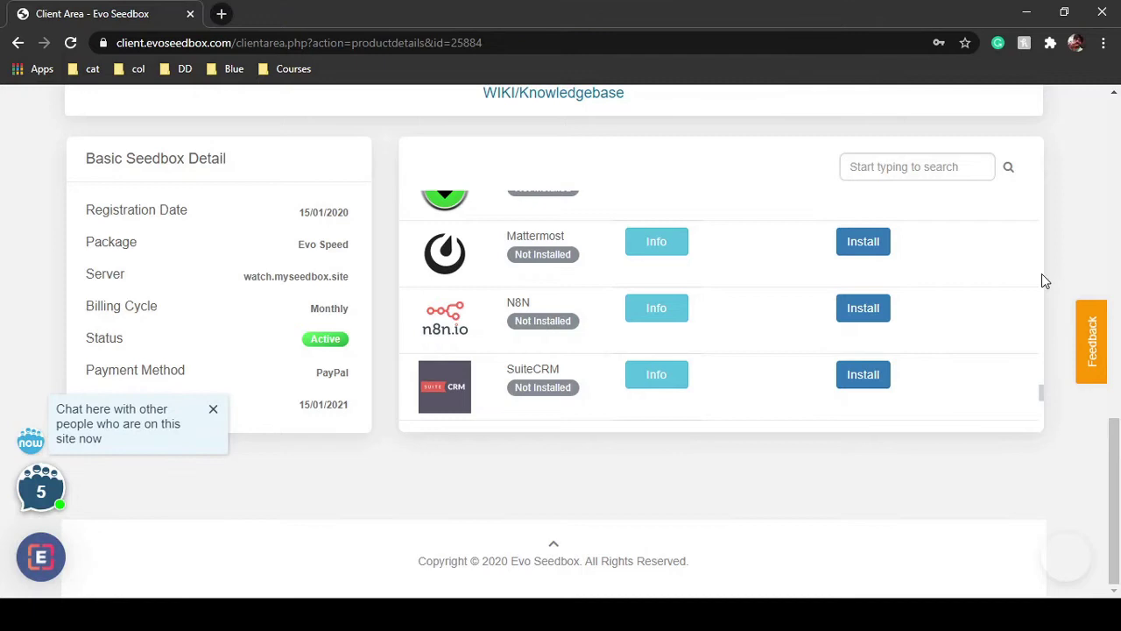
pyautogui.scroll(2, 1041, 280)
pyautogui.scroll(-1, 1041, 280)
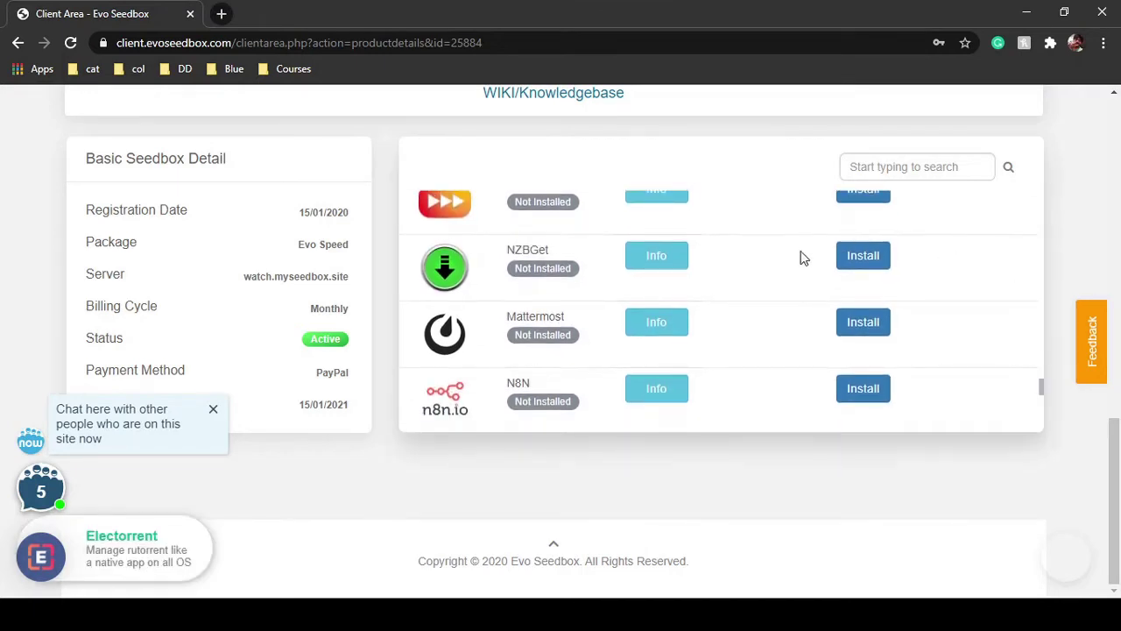
pyautogui.scroll(3, 715, 303)
pyautogui.scroll(-3, 727, 293)
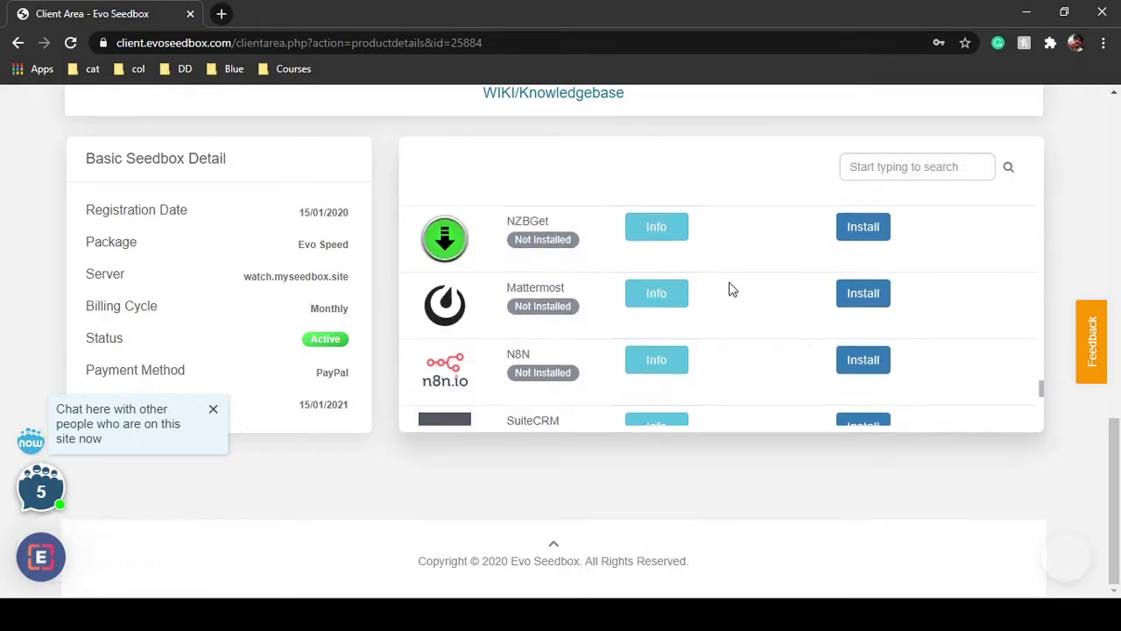
# Search the apps list for 'je' and install Jellyfin on the seedbox
pyautogui.click(883, 165)
pyautogui.write('je')
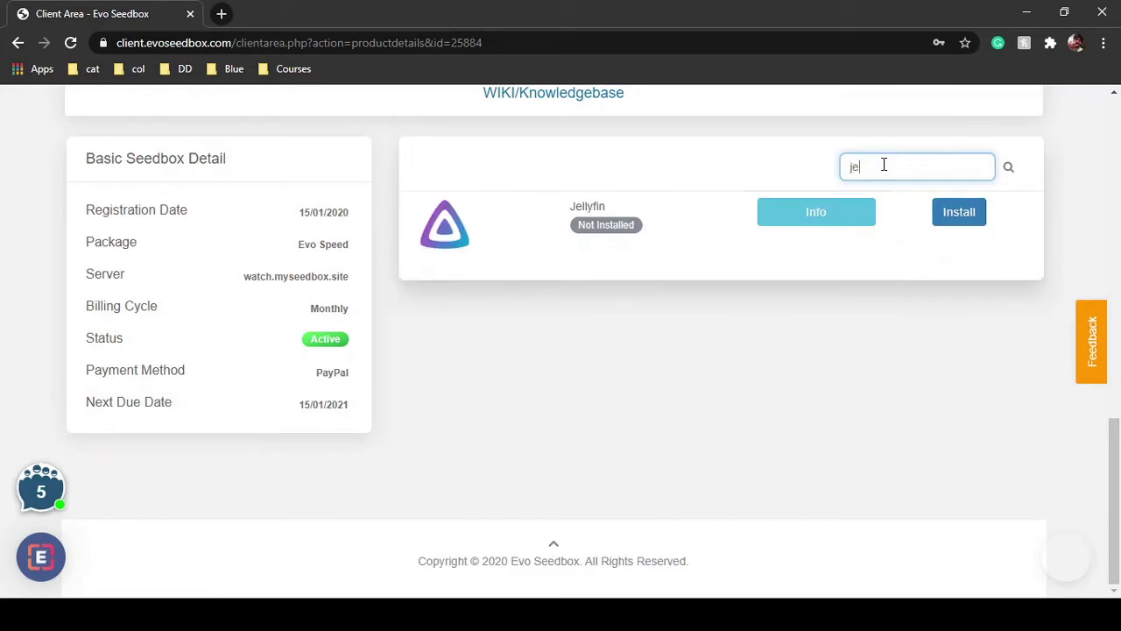
pyautogui.click(948, 218)
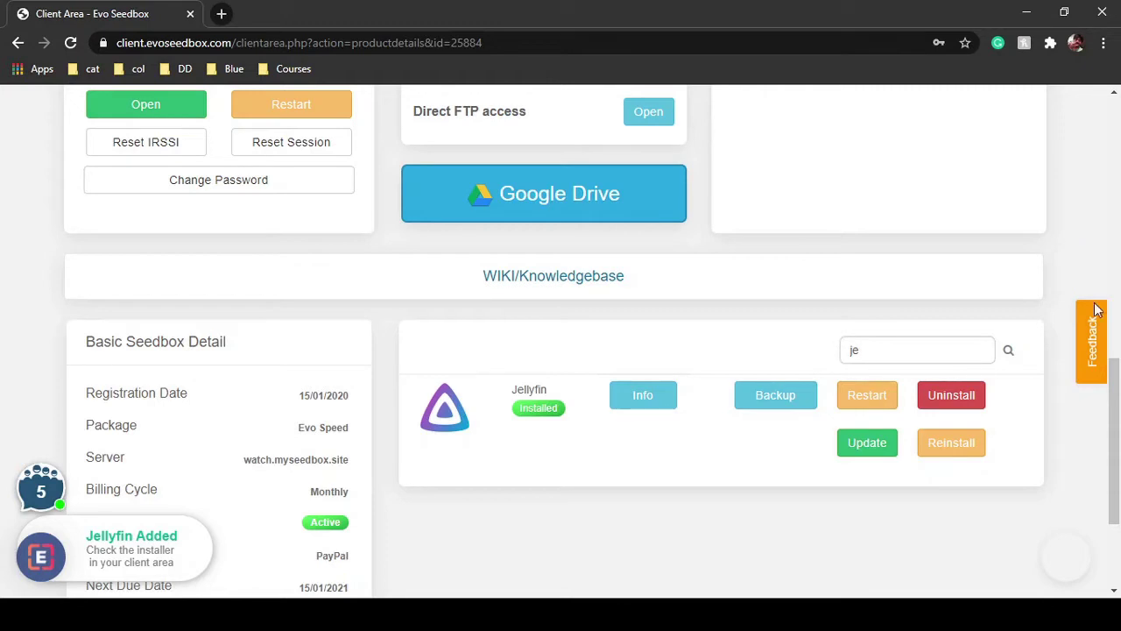
pyautogui.scroll(6, 1089, 370)
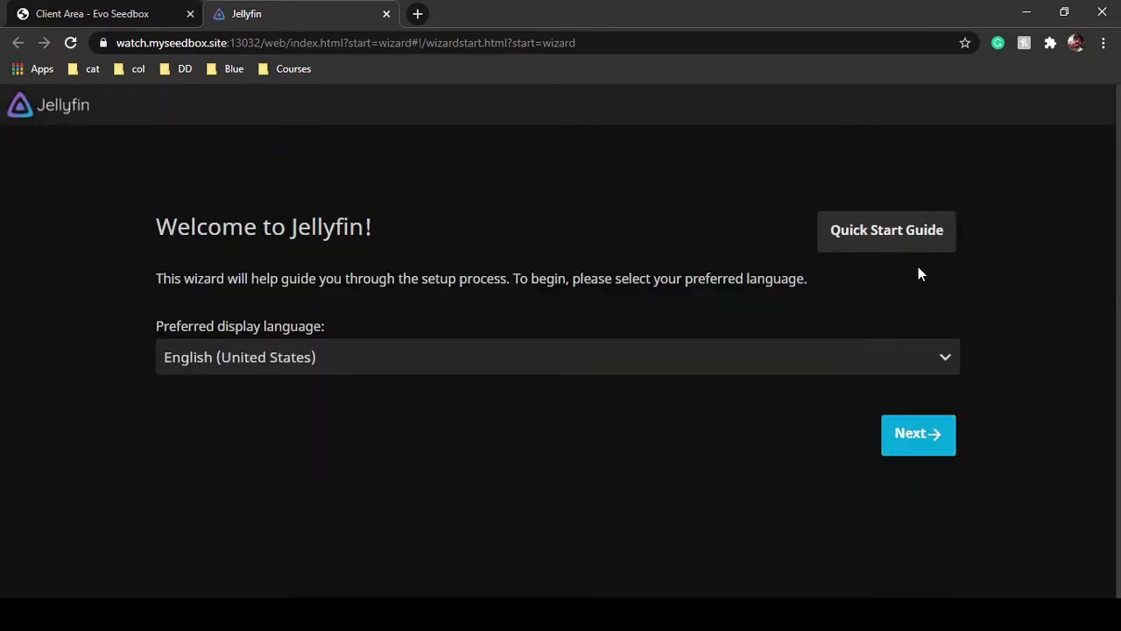
# Pass the language step and create the admin account with a username and confirmed password
pyautogui.click(947, 447)
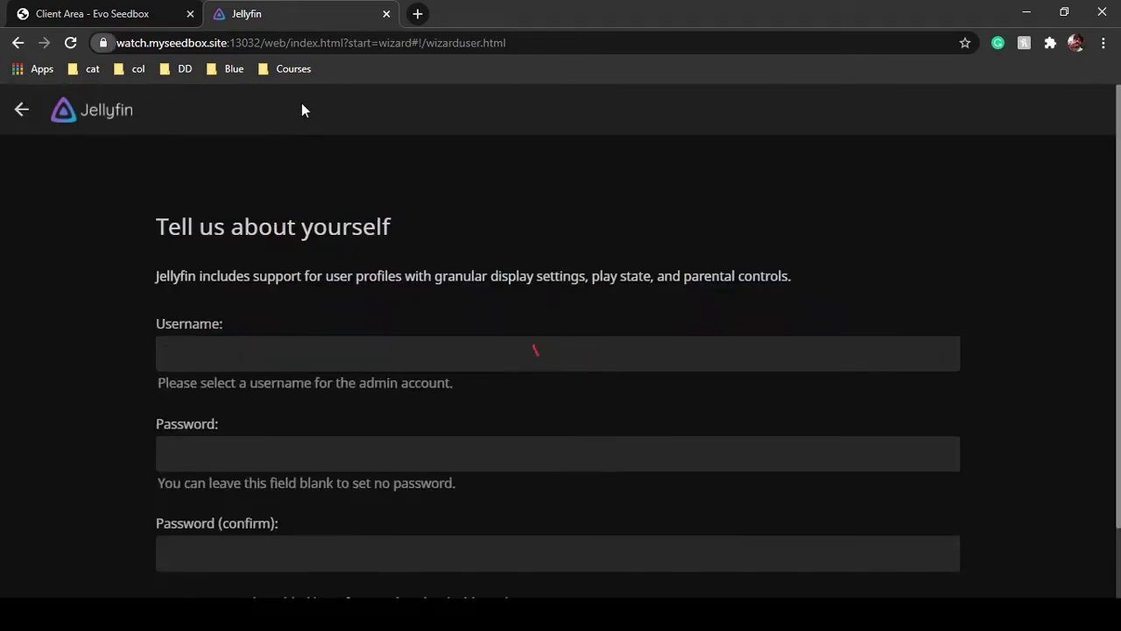
pyautogui.scroll(-1, 302, 266)
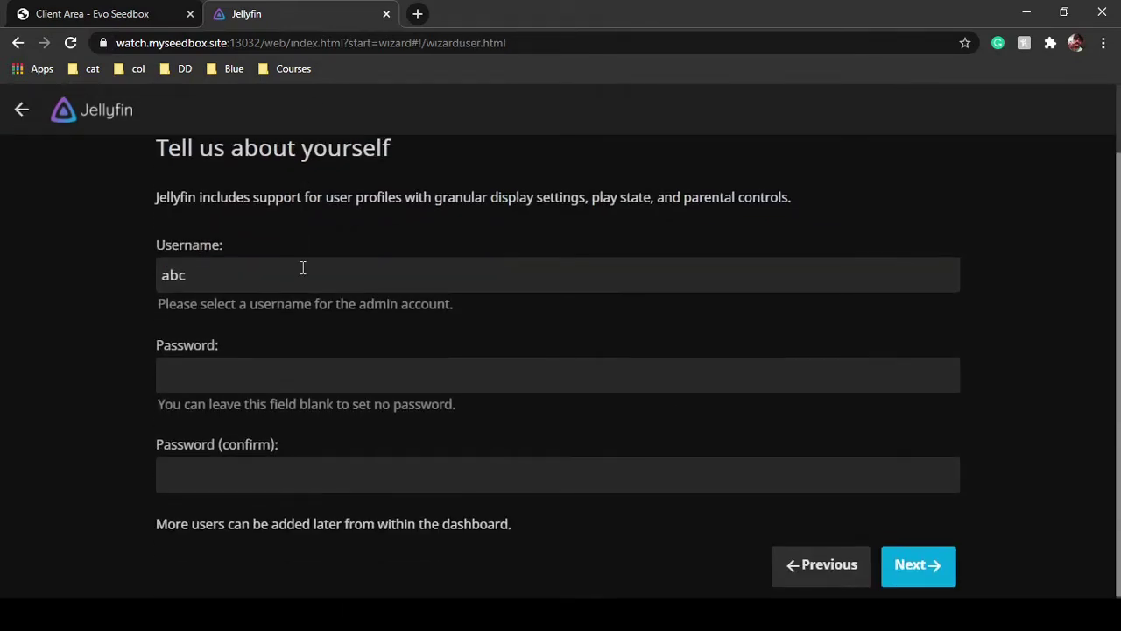
pyautogui.click(218, 276)
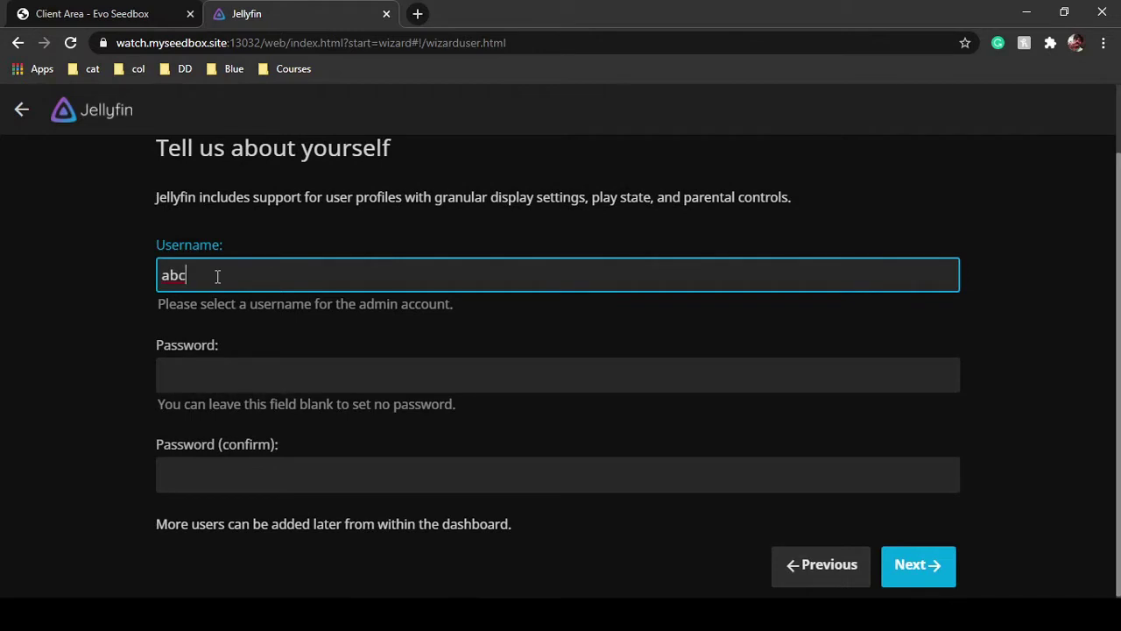
pyautogui.click(185, 378)
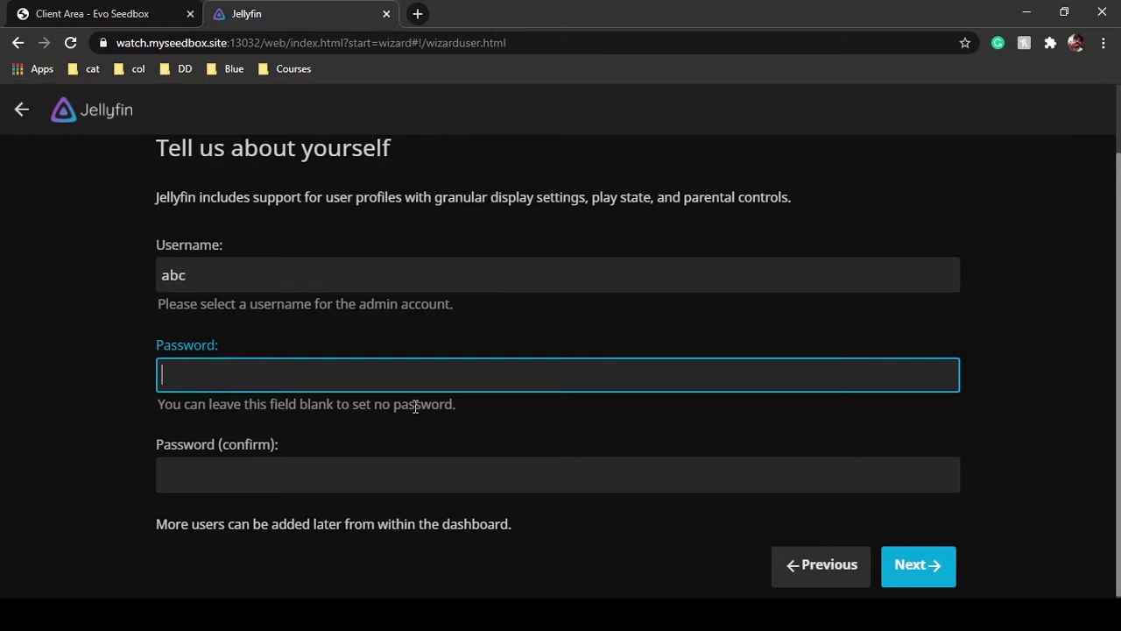
pyautogui.hotkey('ctrl', 'v')
pyautogui.press('Tab')
pyautogui.write('******')
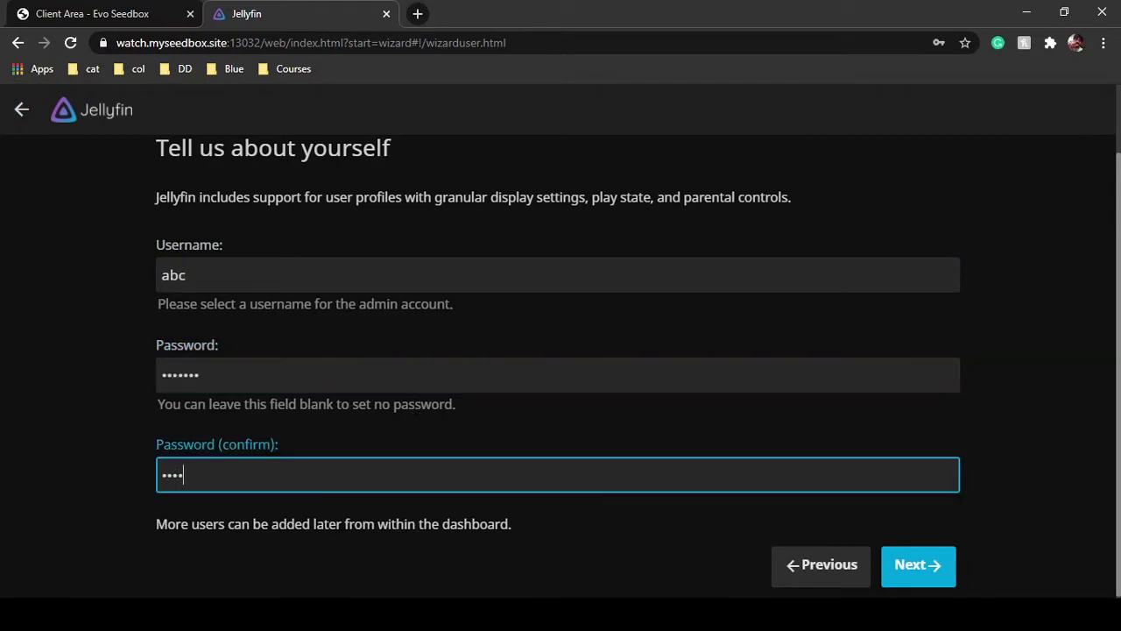
pyautogui.write('*')
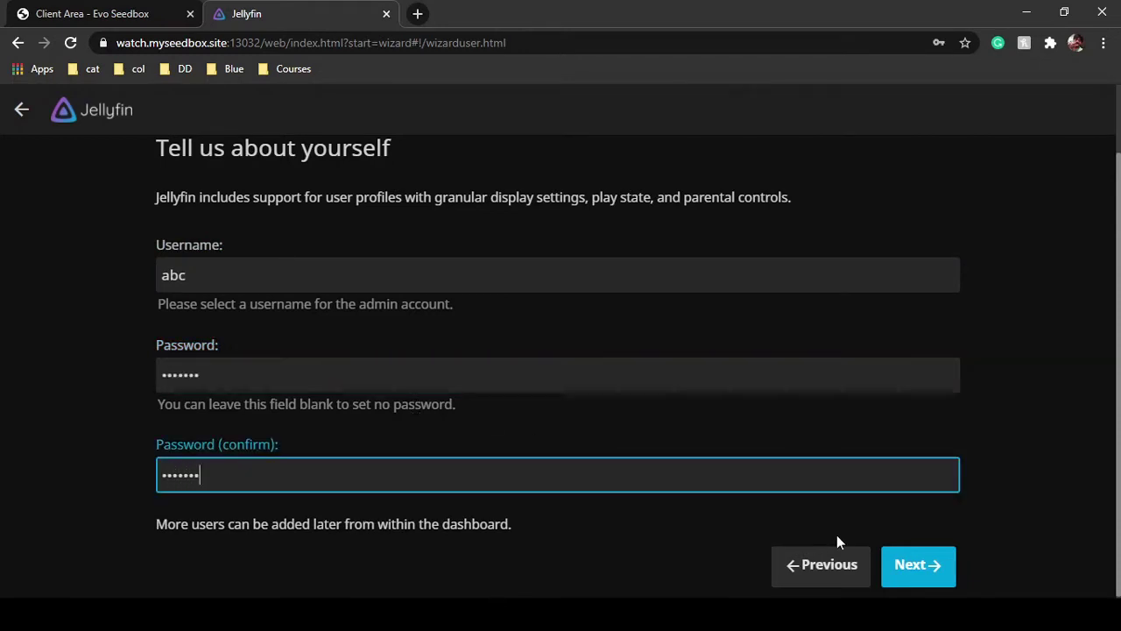
pyautogui.click(919, 568)
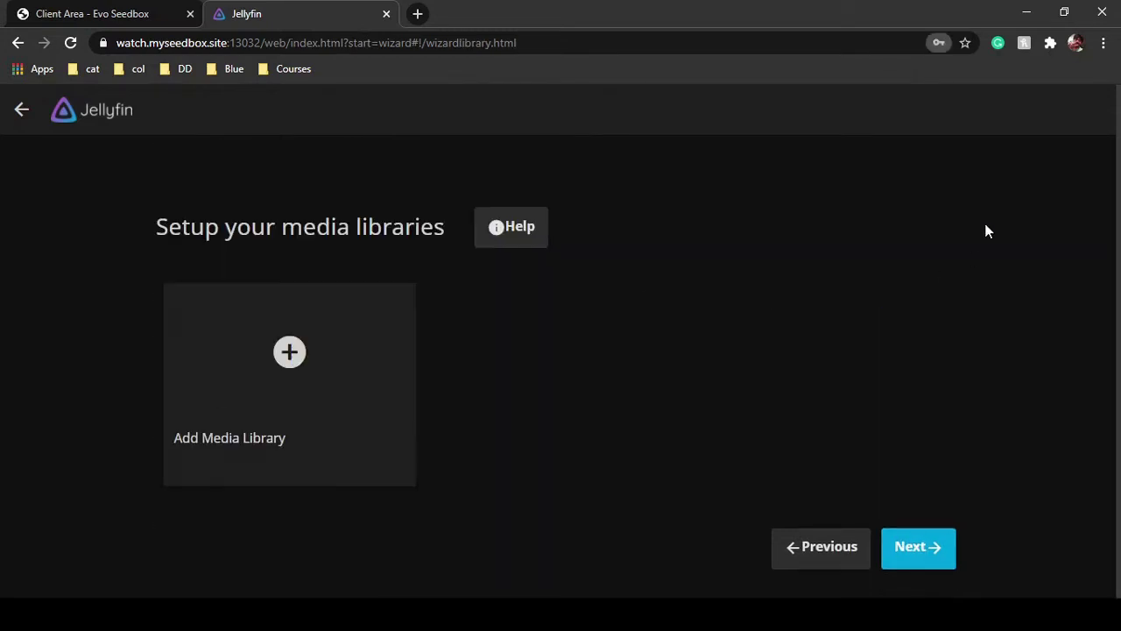
# Dismiss the browser password prompt and add a library with content type and display name Movies
pyautogui.click(703, 264)
pyautogui.click(290, 352)
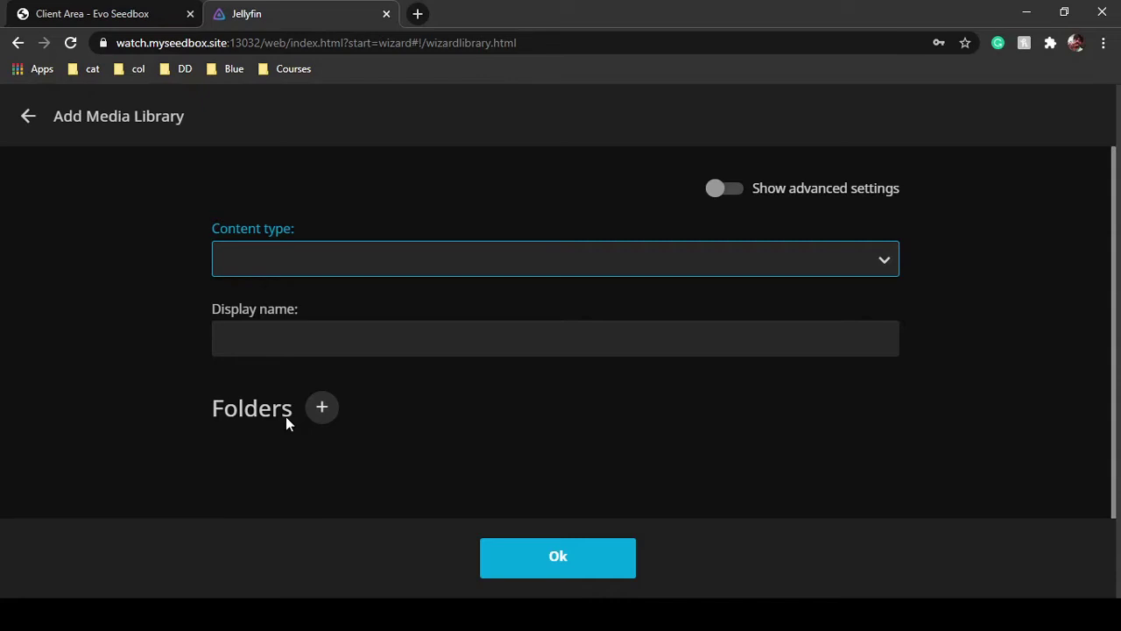
pyautogui.click(276, 310)
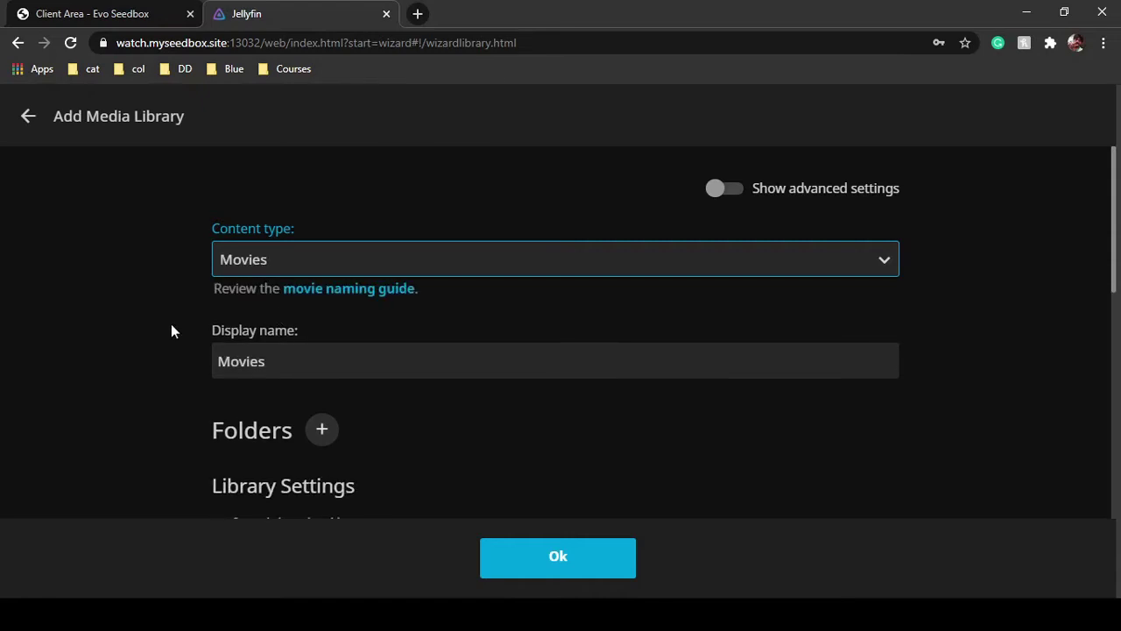
pyautogui.scroll(-2, 171, 323)
pyautogui.scroll(1, 384, 218)
pyautogui.click(300, 230)
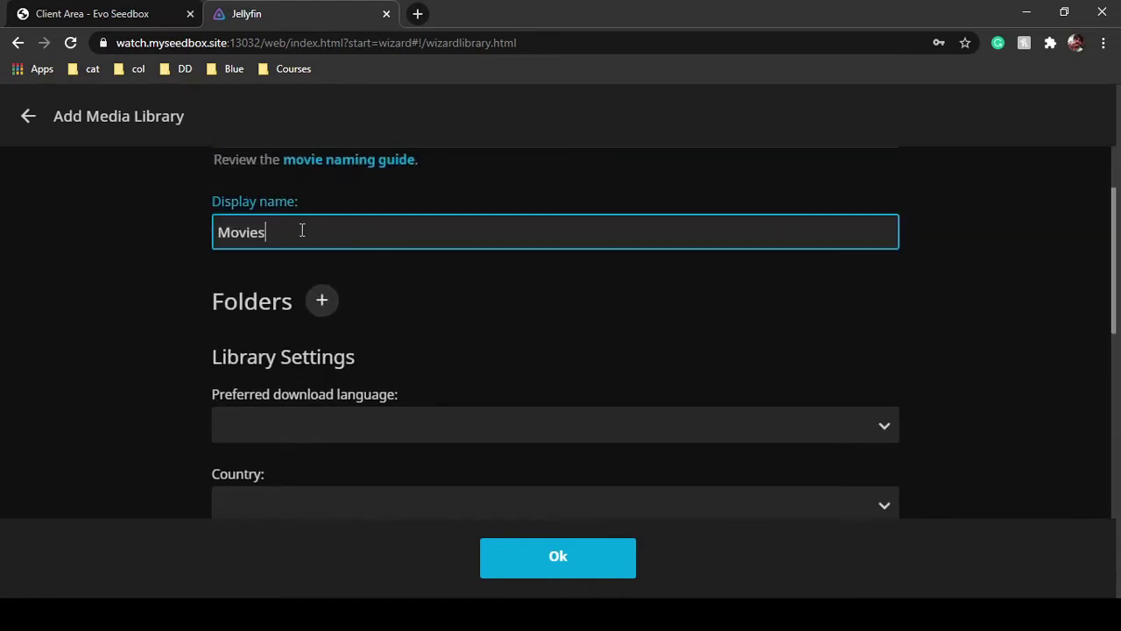
pyautogui.scroll(-1, 251, 346)
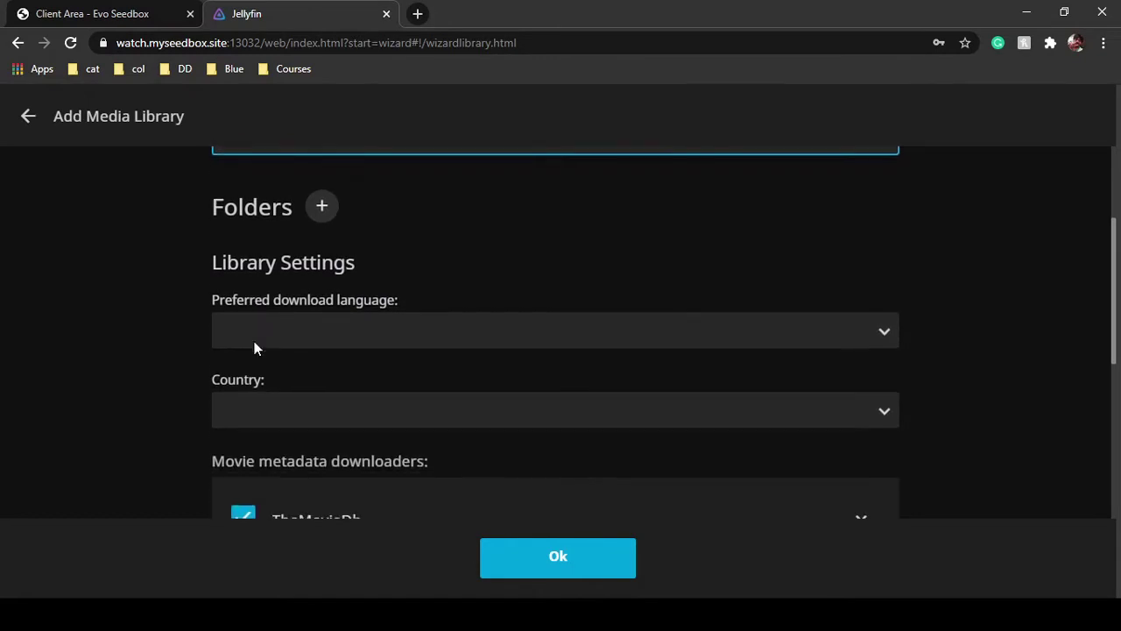
# Add the downloads/manual folder as the Movies library's media folder
pyautogui.click(326, 213)
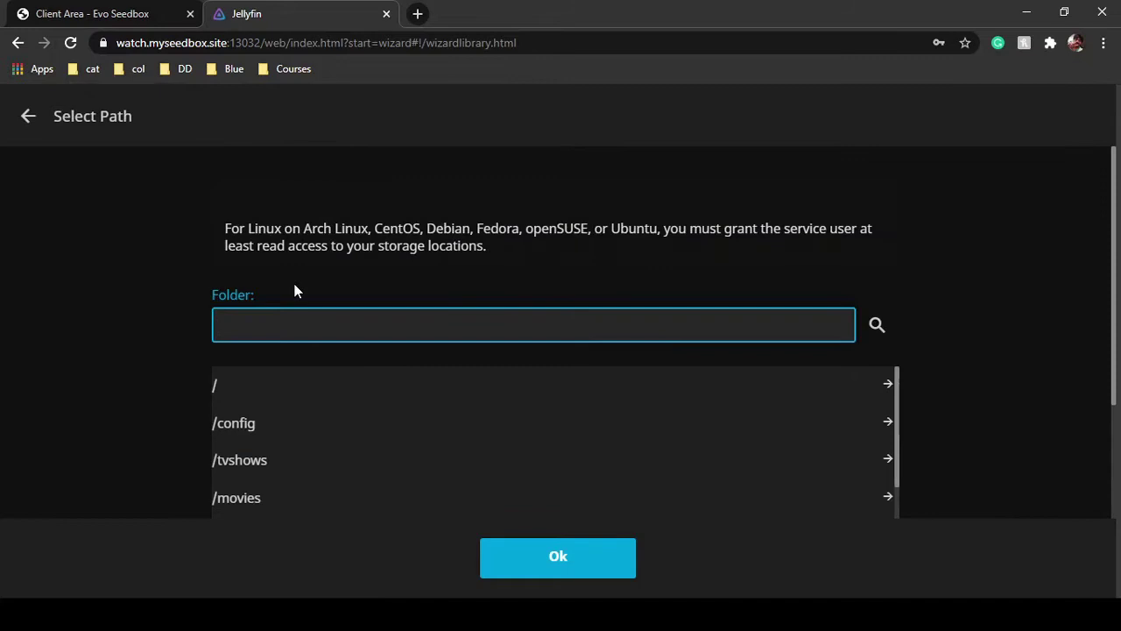
pyautogui.scroll(-2, 296, 291)
pyautogui.scroll(-1, 304, 302)
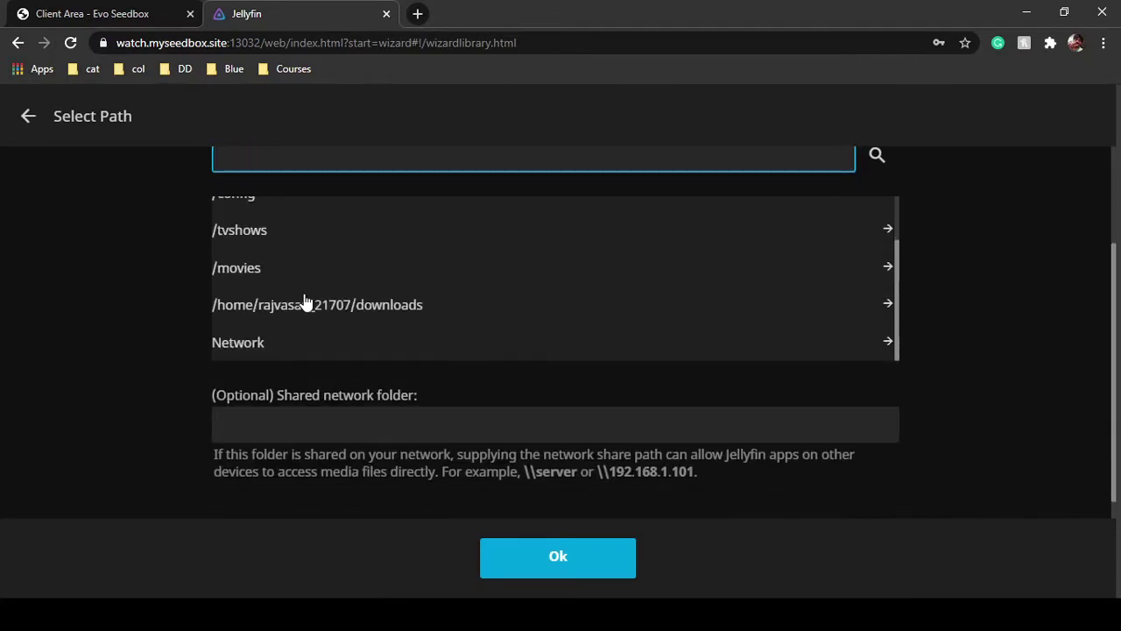
pyautogui.click(417, 307)
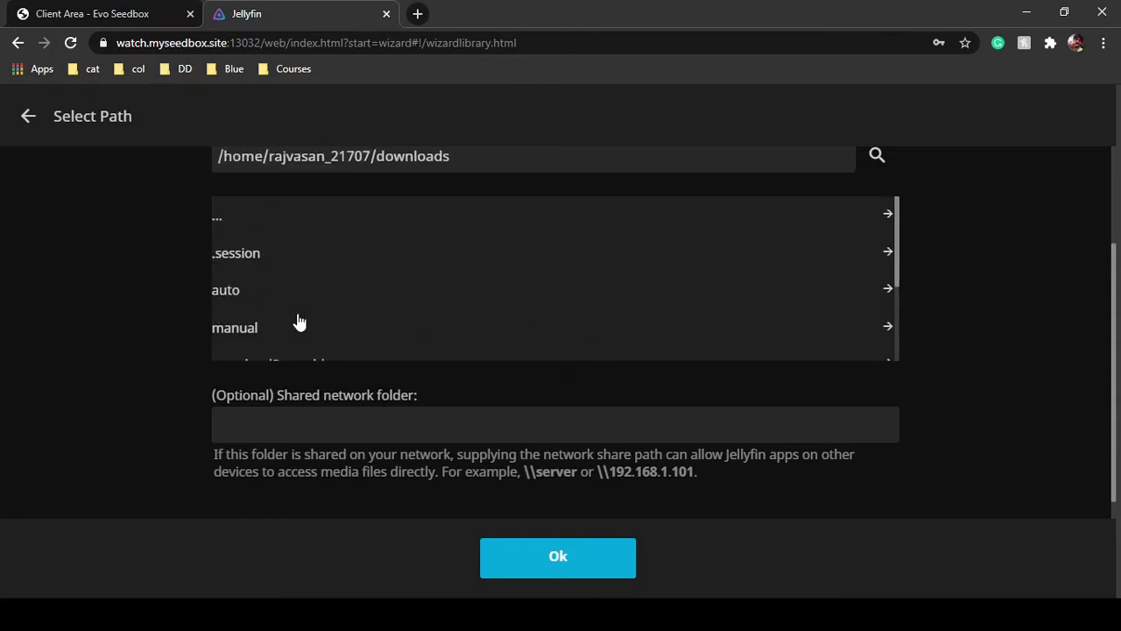
pyautogui.click(280, 330)
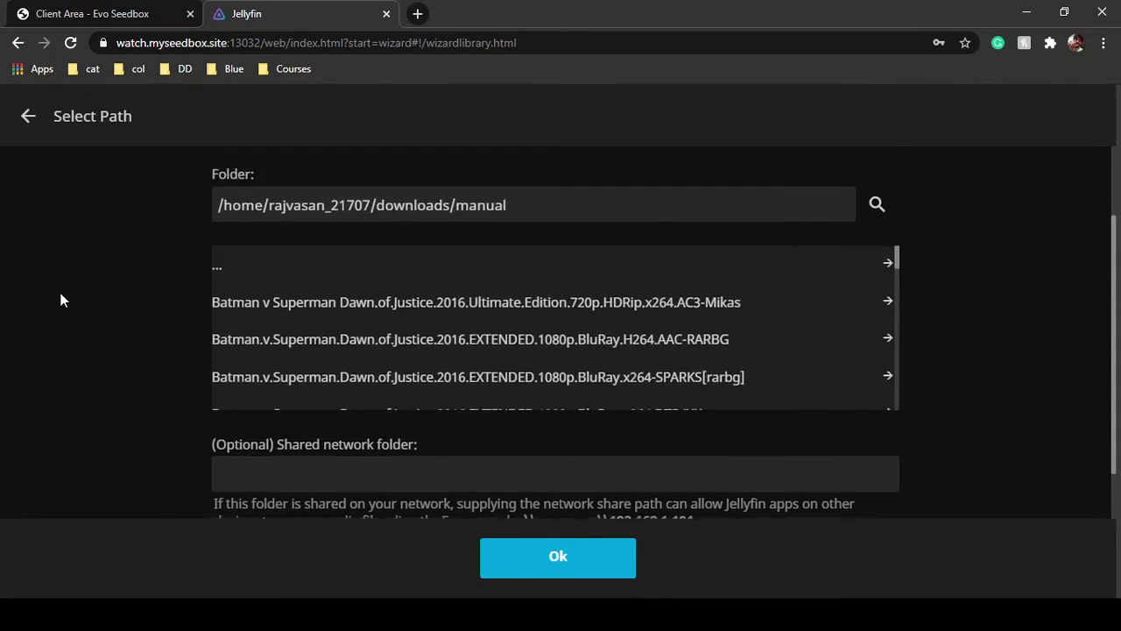
pyautogui.scroll(-2, 388, 370)
pyautogui.scroll(-5, 388, 371)
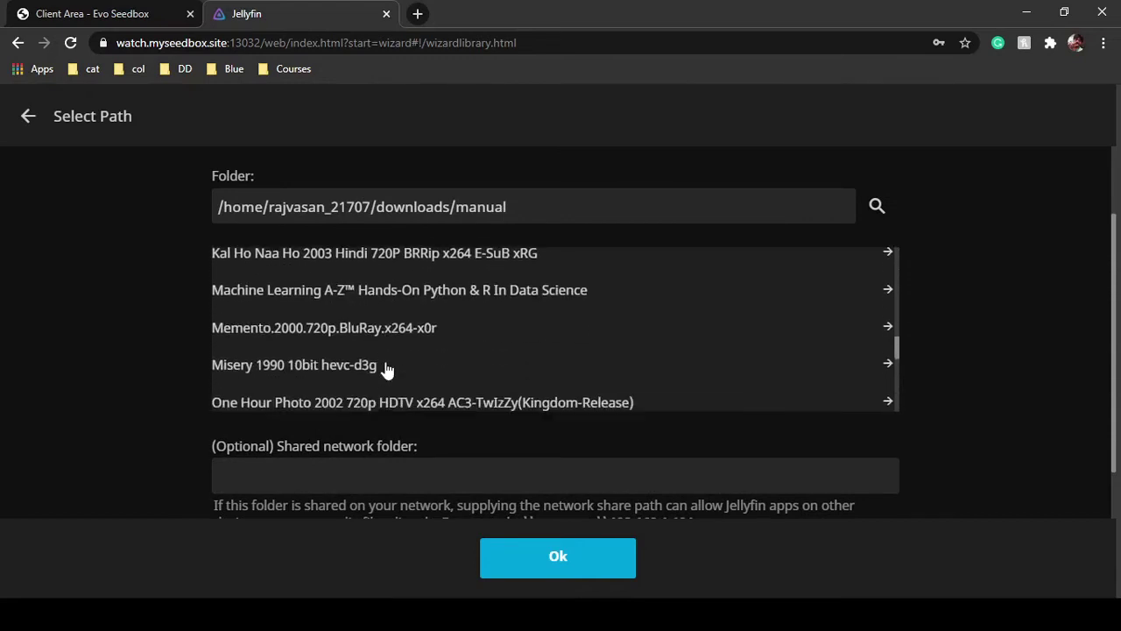
pyautogui.scroll(6, 388, 371)
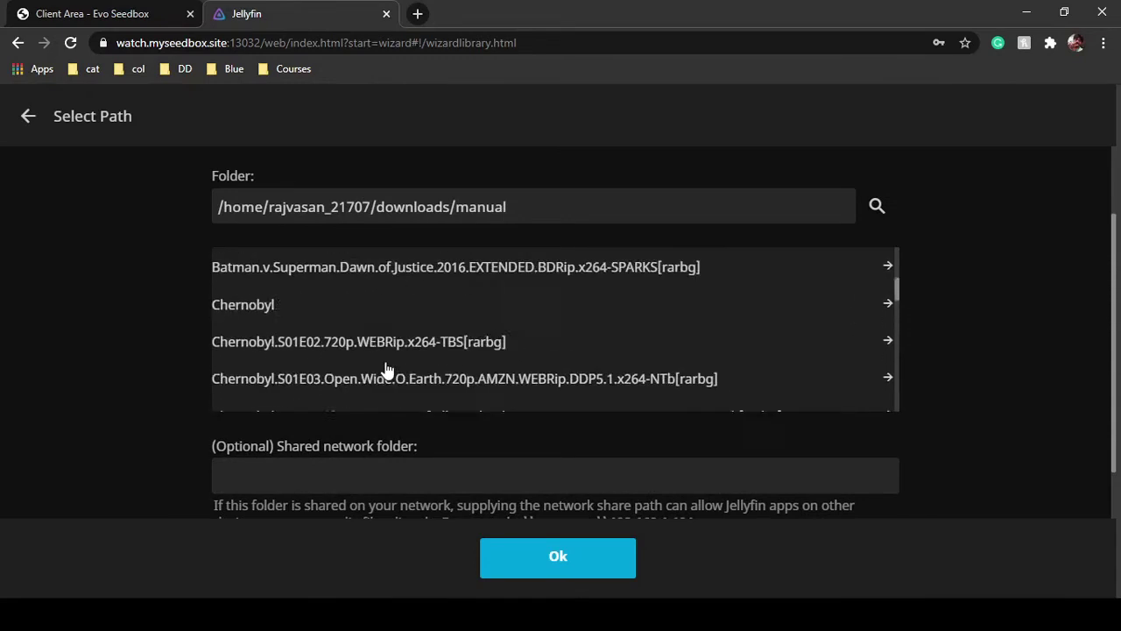
pyautogui.click(547, 568)
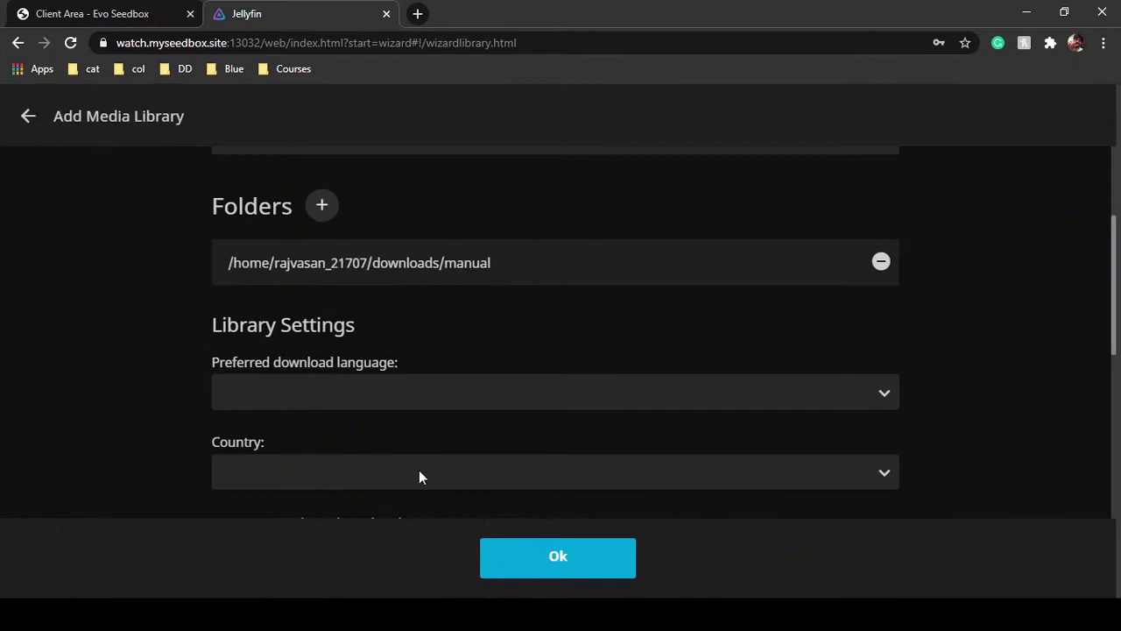
# Set the library's preferred download language to English and country to India
pyautogui.scroll(-2, 420, 421)
pyautogui.click(406, 221)
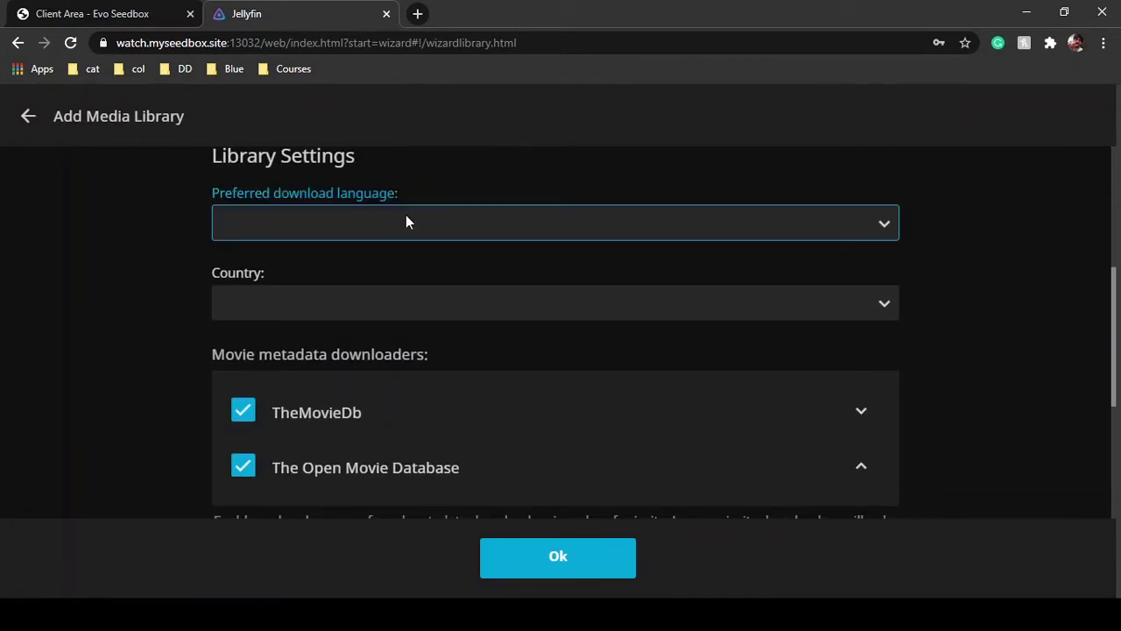
pyautogui.write('inueng')
pyautogui.press('Tab')
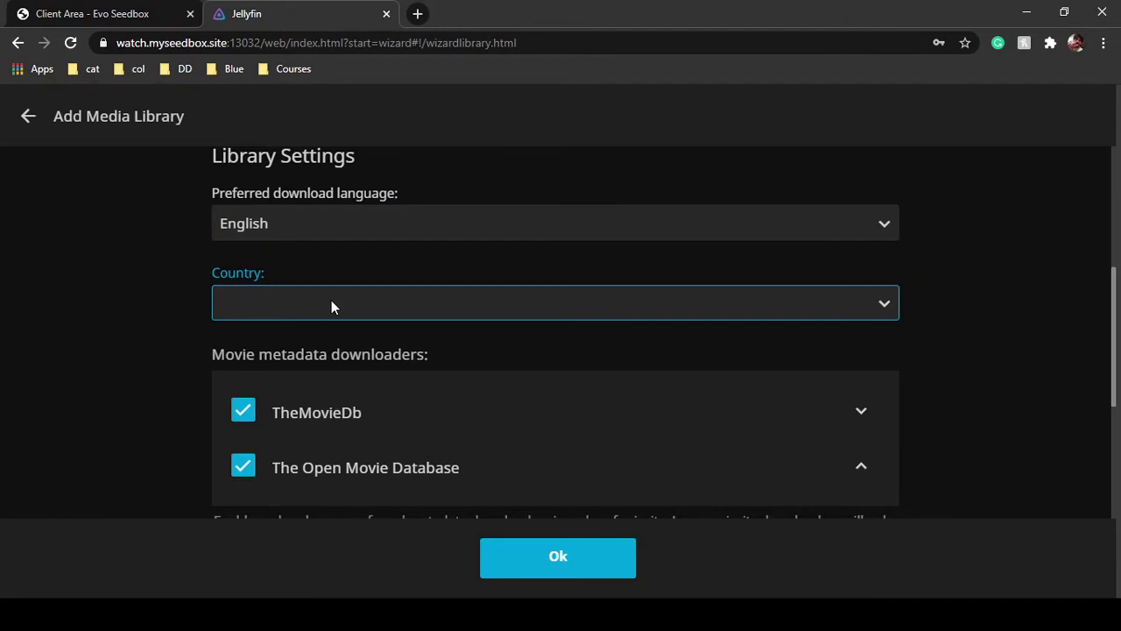
pyautogui.write('ind')
# Save the new Movies library
pyautogui.scroll(-2, 119, 425)
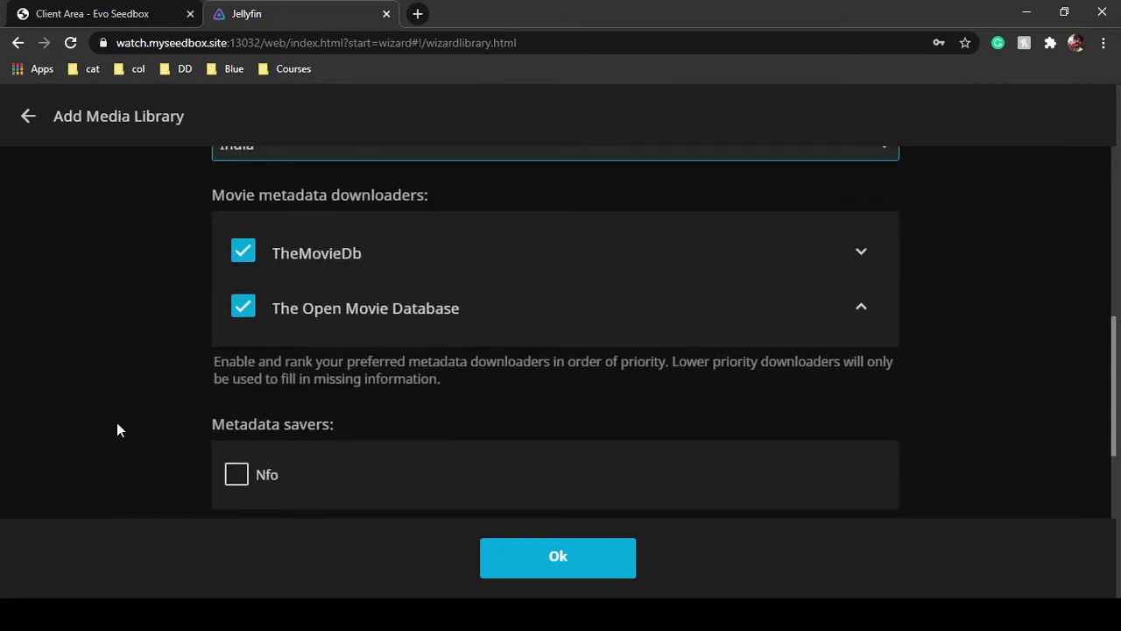
pyautogui.scroll(-4, 118, 423)
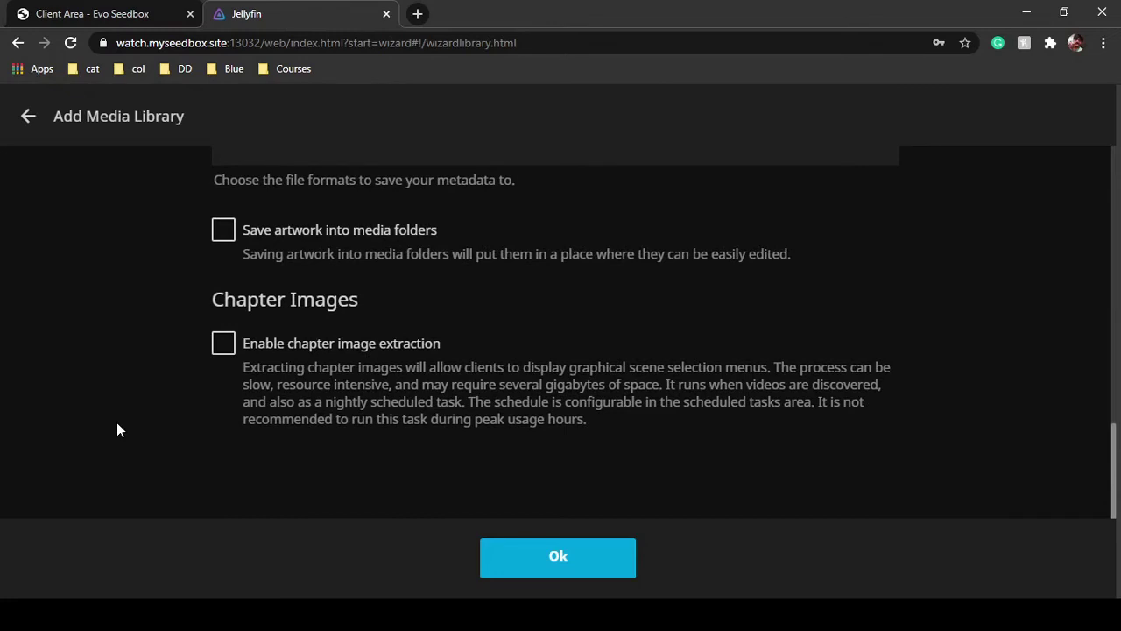
pyautogui.scroll(1, 118, 426)
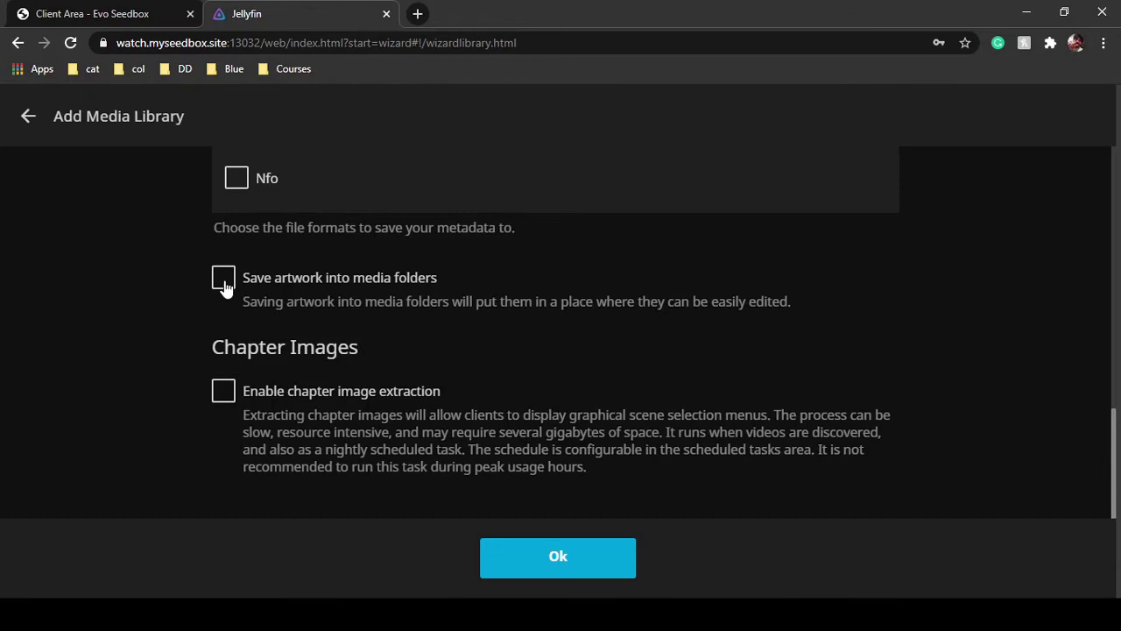
pyautogui.click(566, 561)
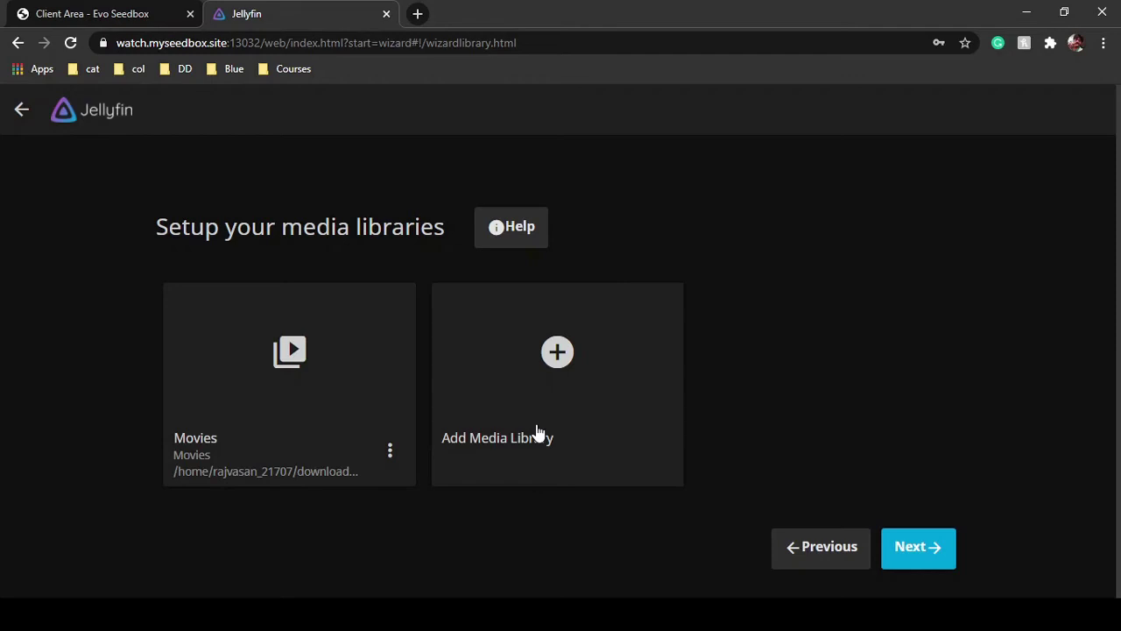
# Keep the default metadata language and remote access settings to reach the You're Done page
pyautogui.click(946, 548)
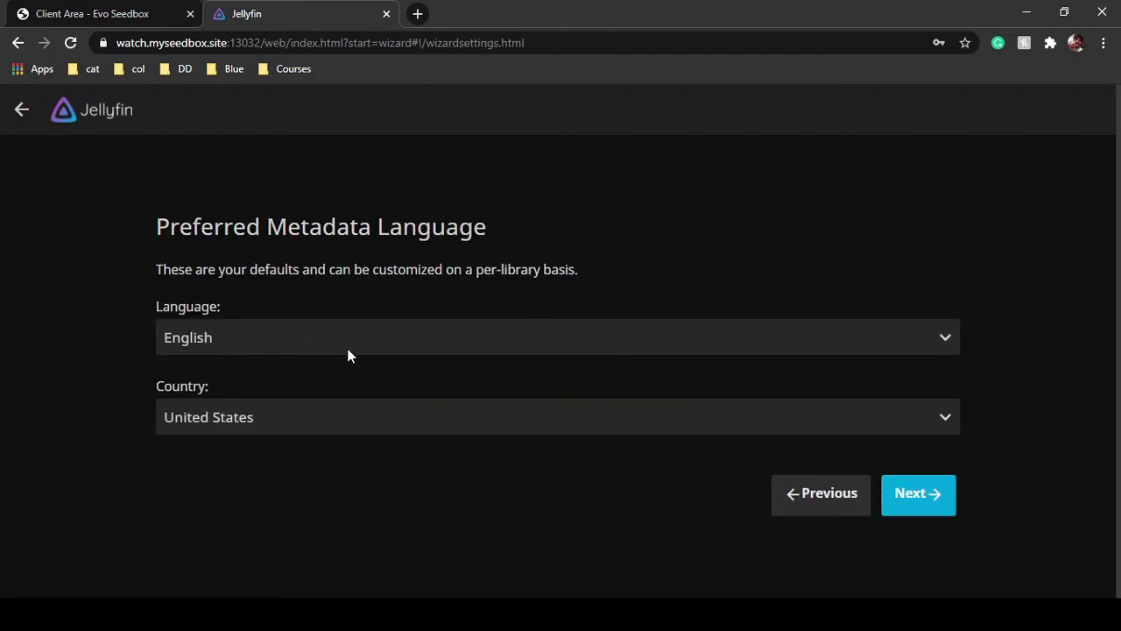
pyautogui.click(924, 493)
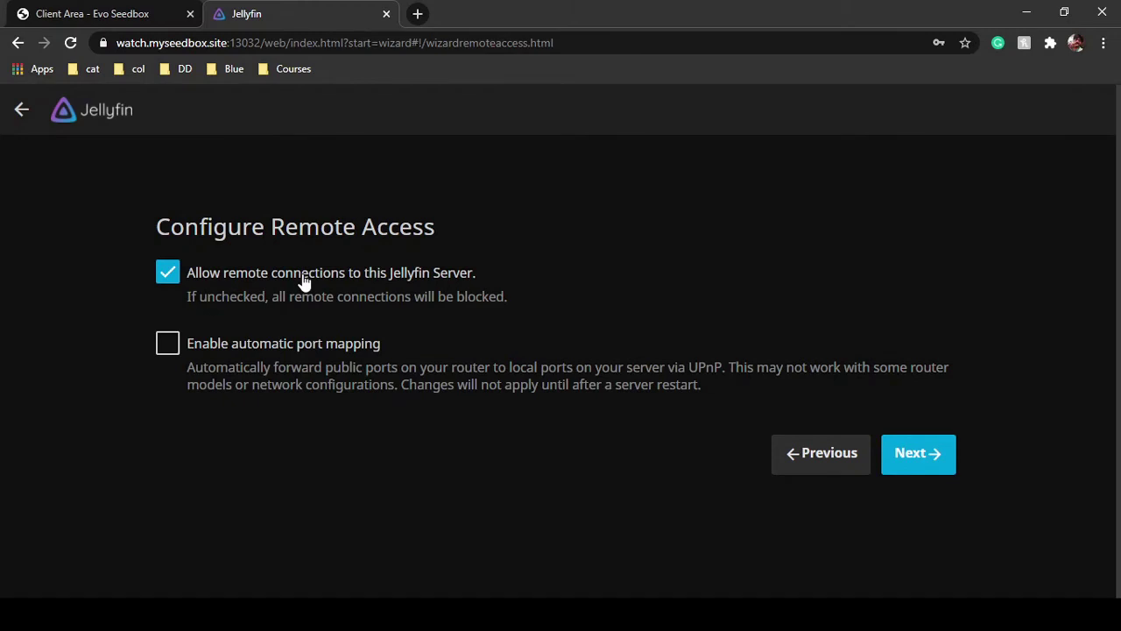
pyautogui.click(886, 456)
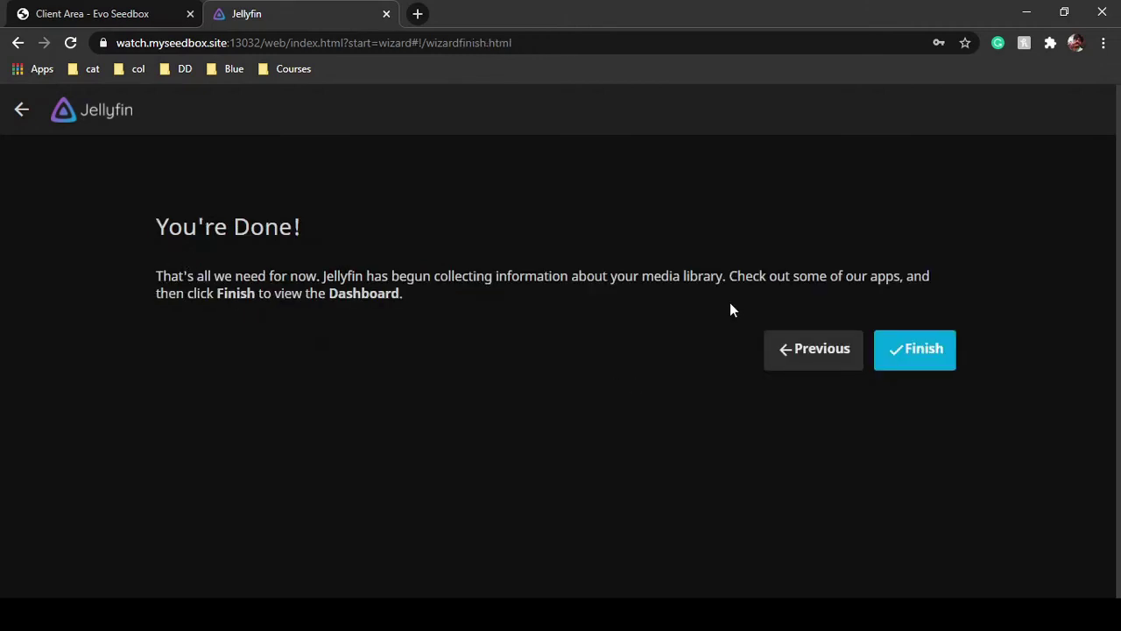
# Finish the wizard, sign in with the admin username and password, and dismiss the breach warning
pyautogui.click(904, 352)
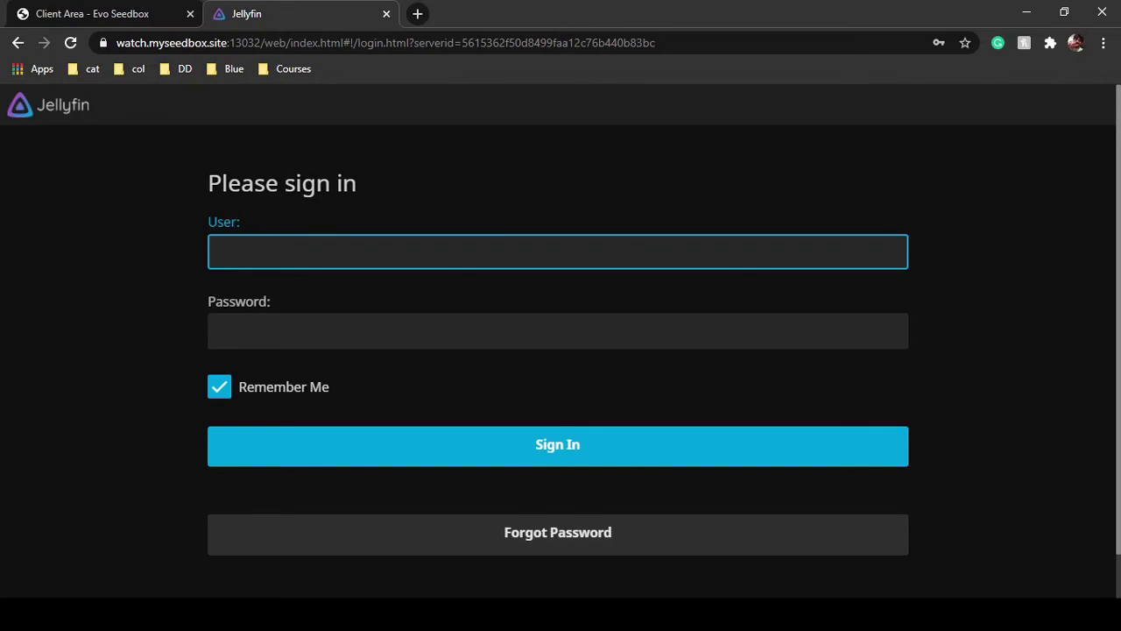
pyautogui.write('abc')
pyautogui.press('Tab')
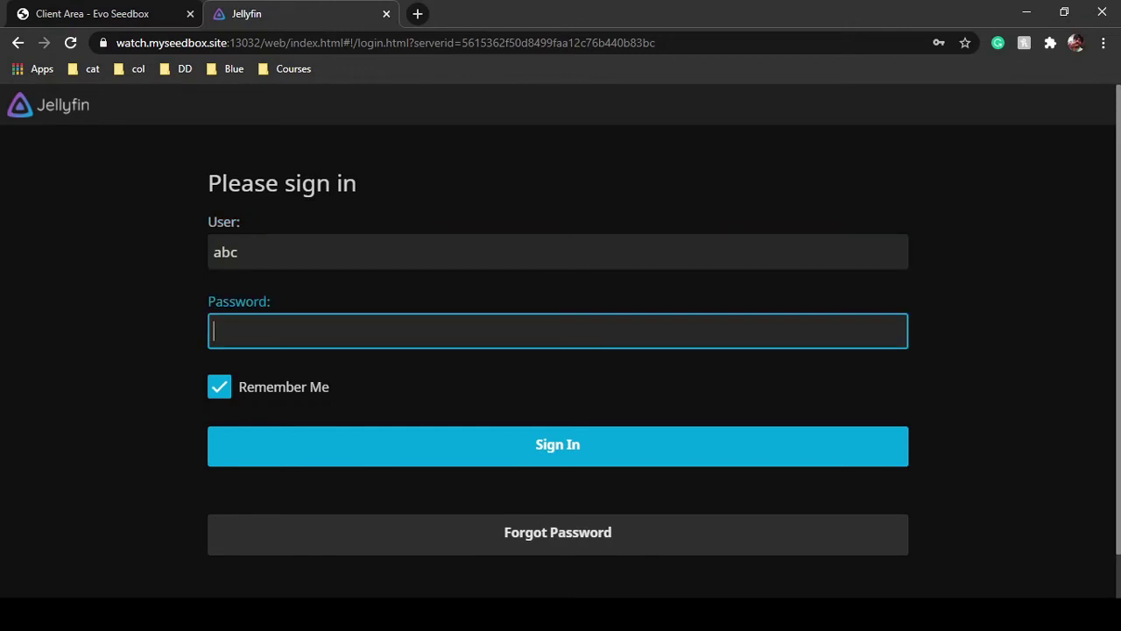
pyautogui.write('1234567')
pyautogui.click(592, 436)
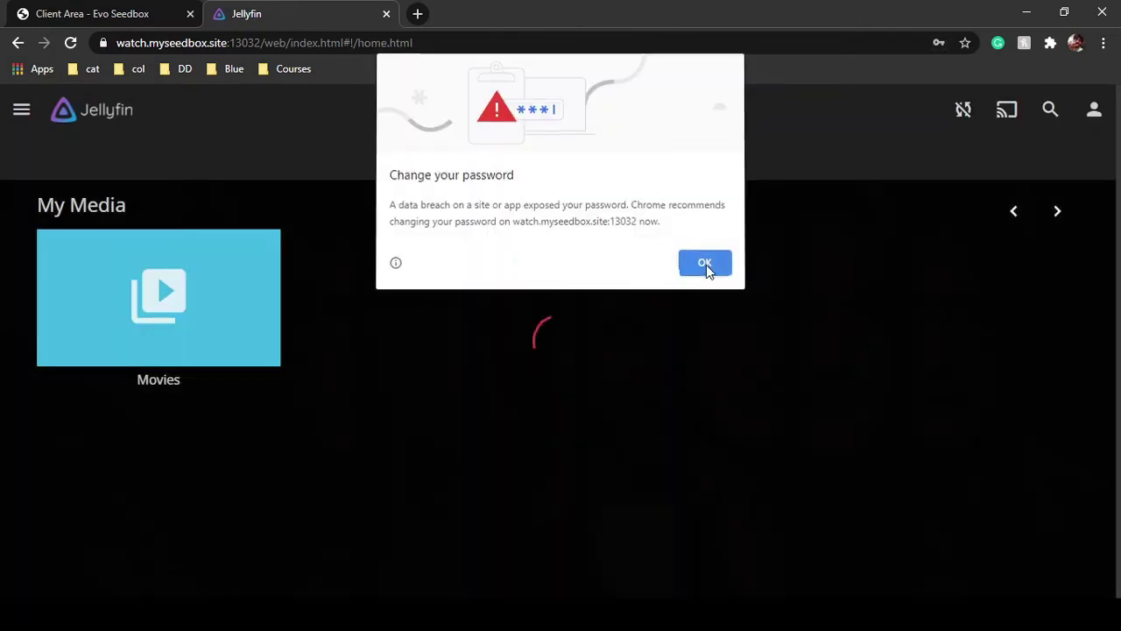
pyautogui.click(705, 264)
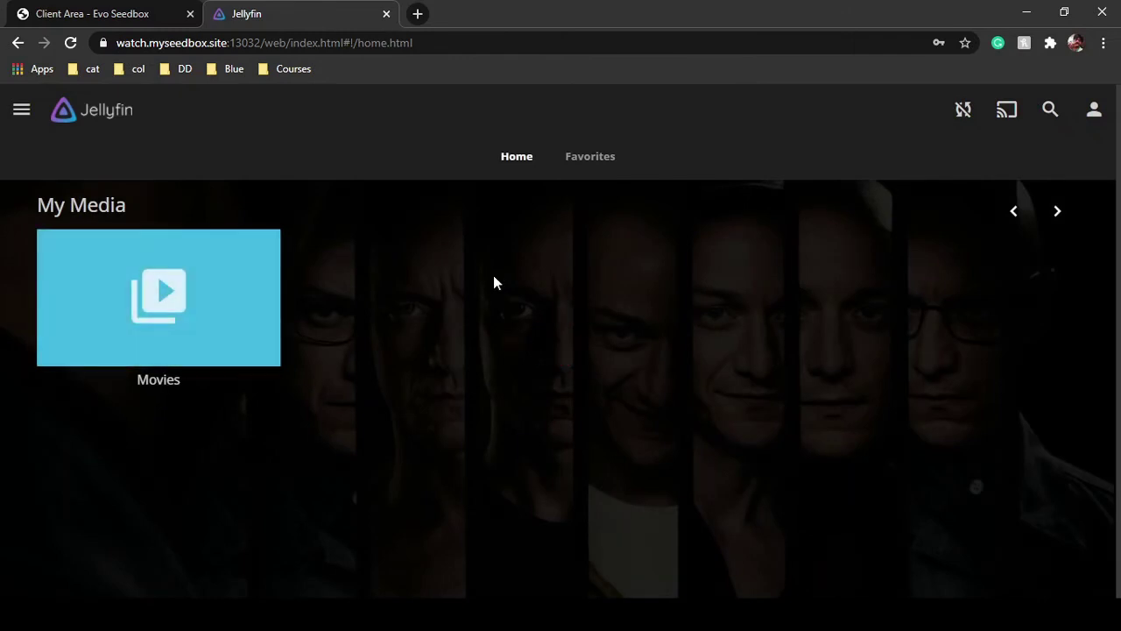
# Open the Movies library from My Media on the home page
pyautogui.scroll(-3, 493, 278)
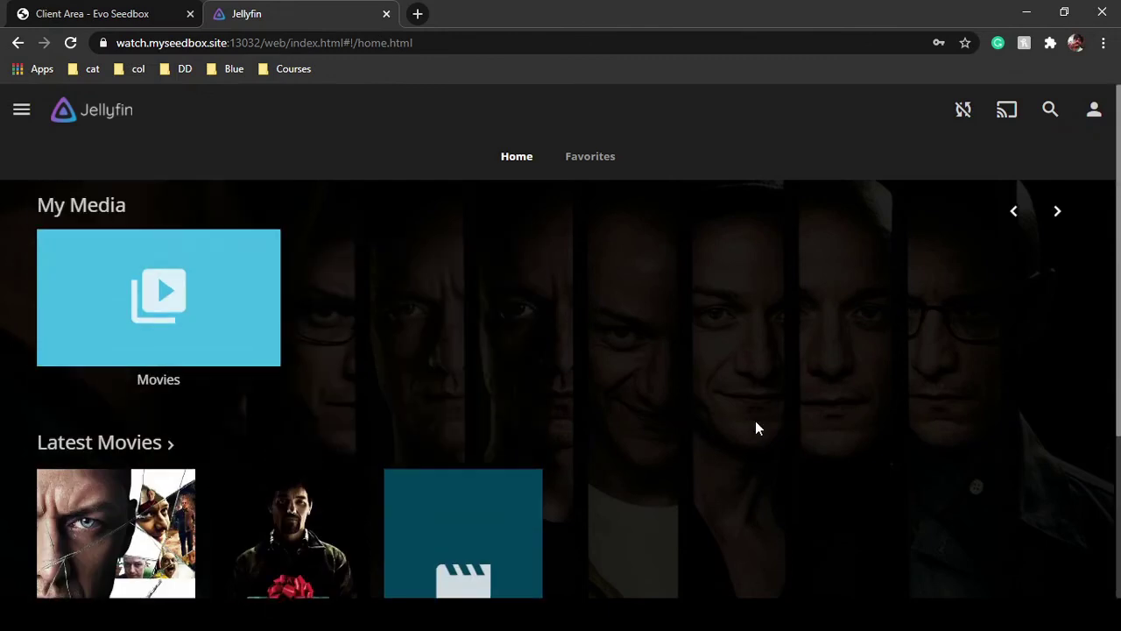
pyautogui.click(194, 295)
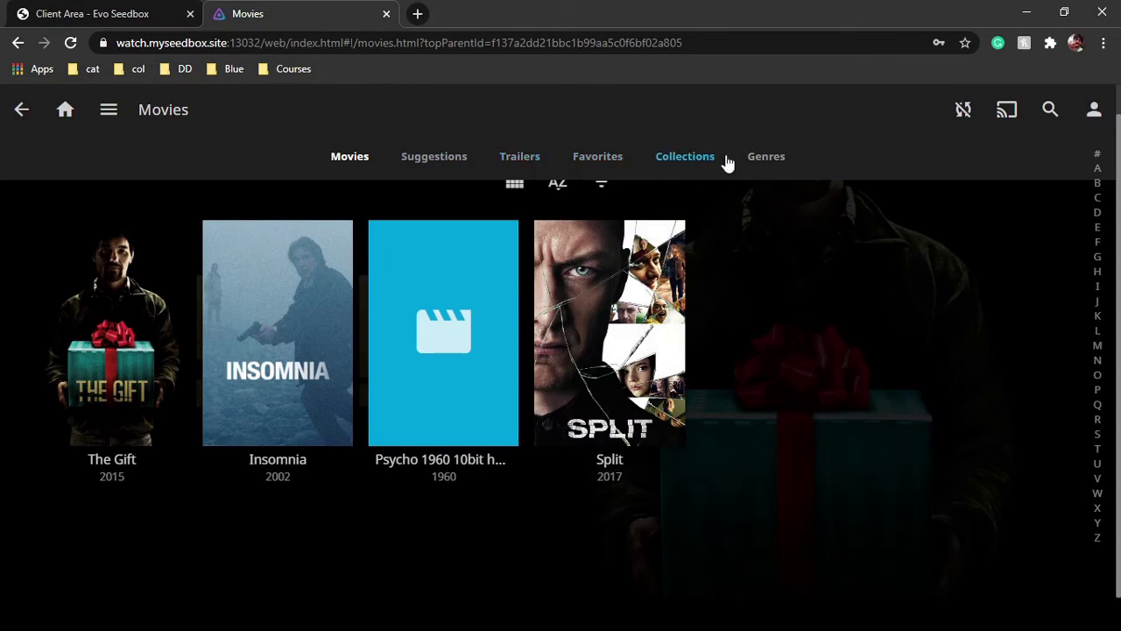
# Browse the library's Genres and Suggestions views, then return to the Movies grid
pyautogui.click(768, 169)
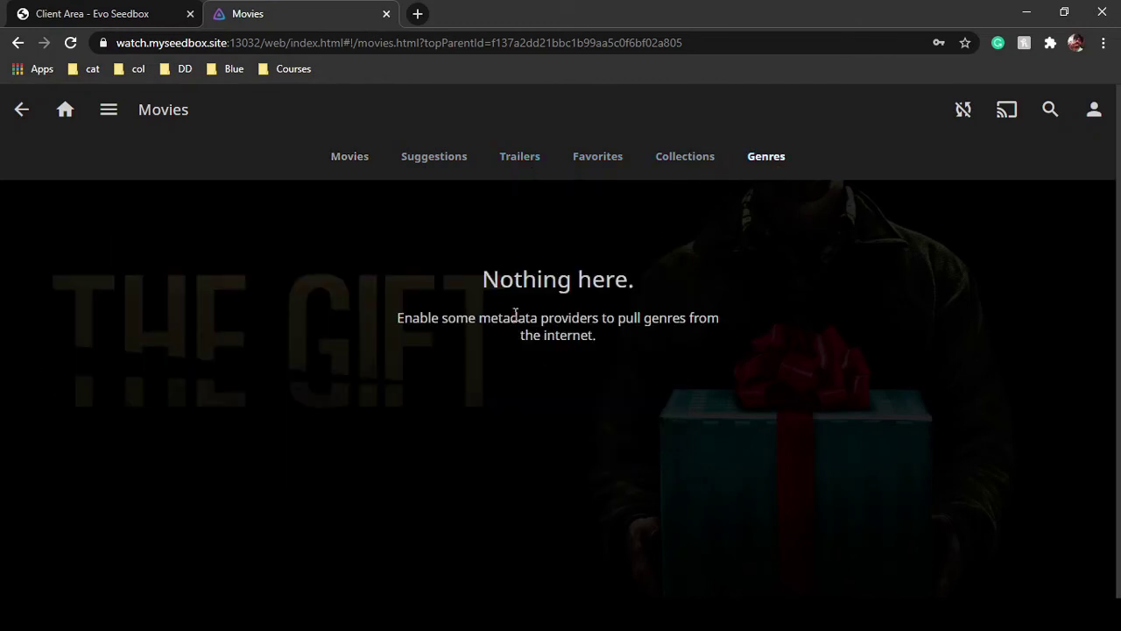
pyautogui.click(435, 168)
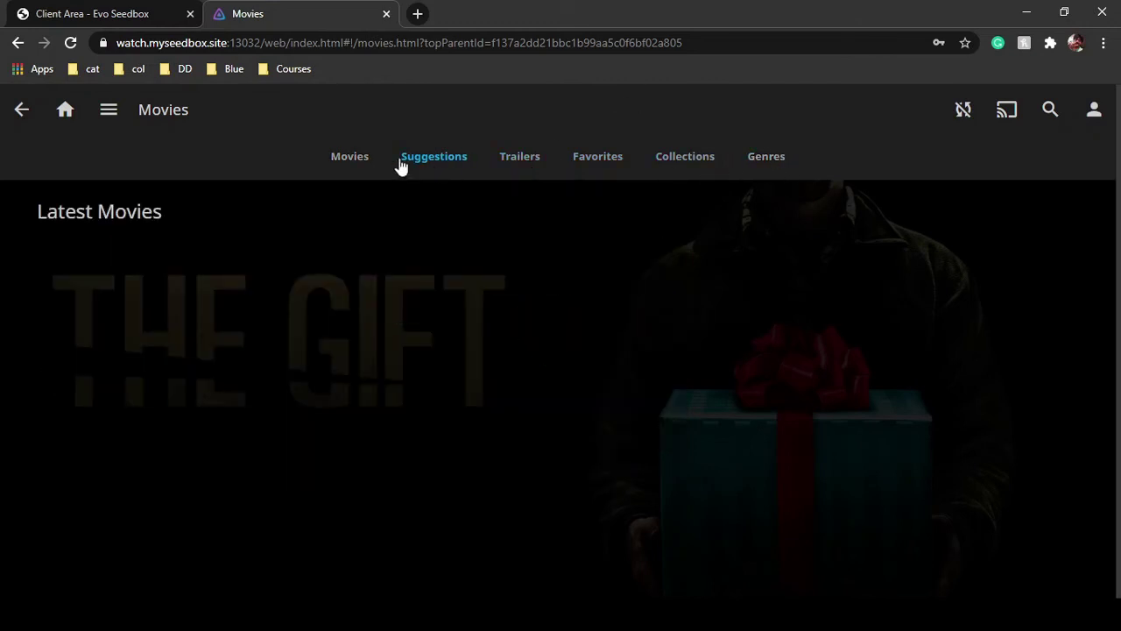
pyautogui.click(359, 157)
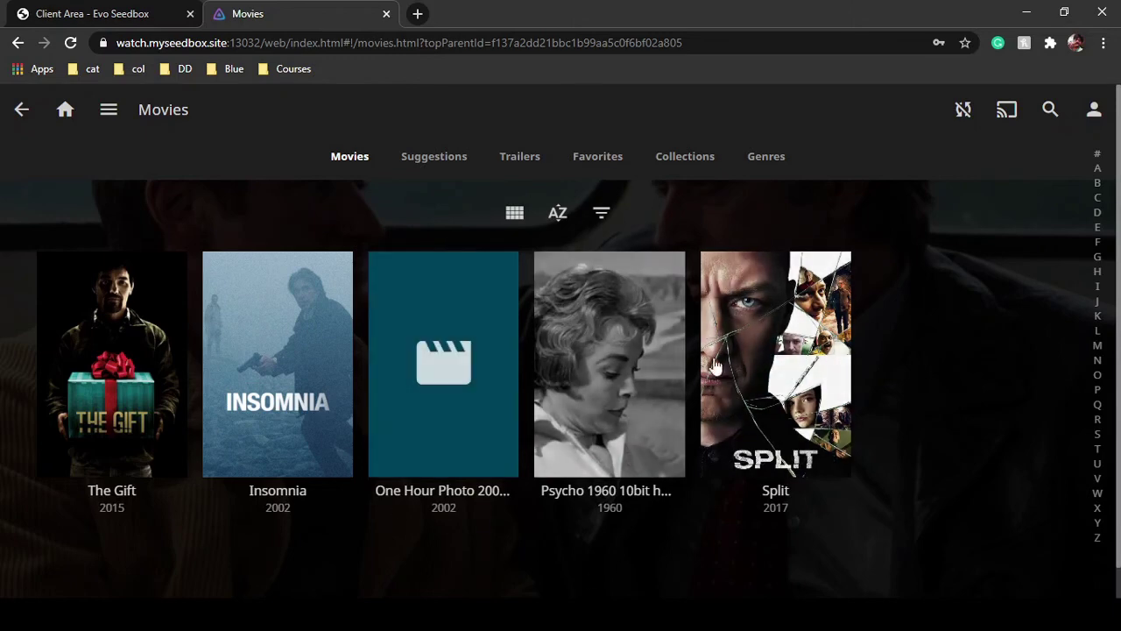
# Mark Psycho 1960 as a favourite
pyautogui.scroll(-1, 649, 445)
pyautogui.click(647, 437)
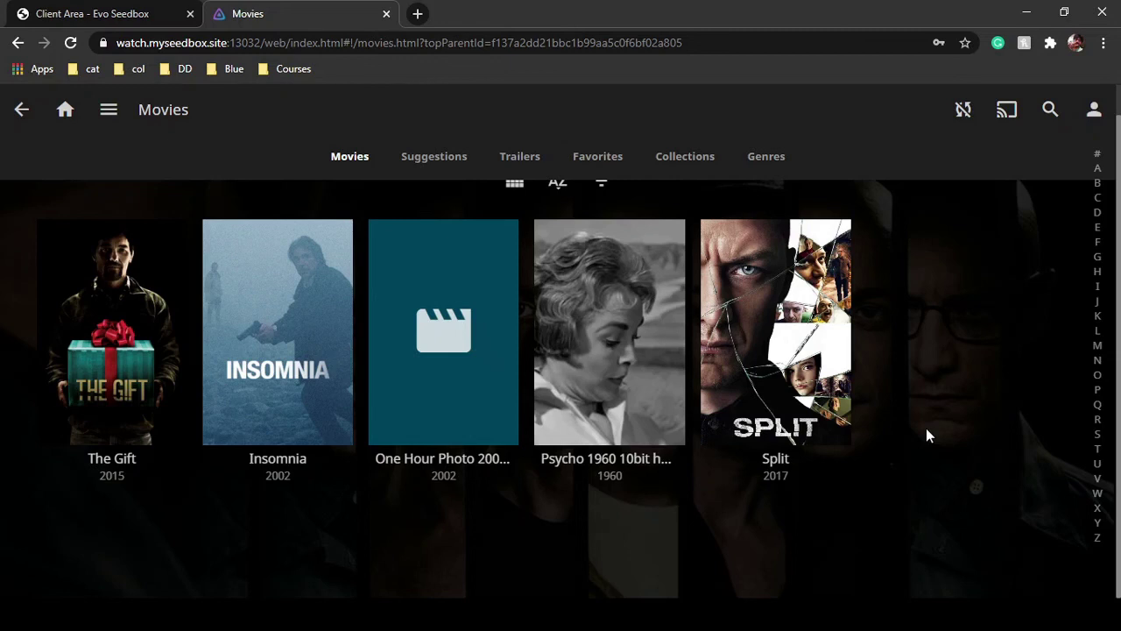
pyautogui.scroll(1, 925, 427)
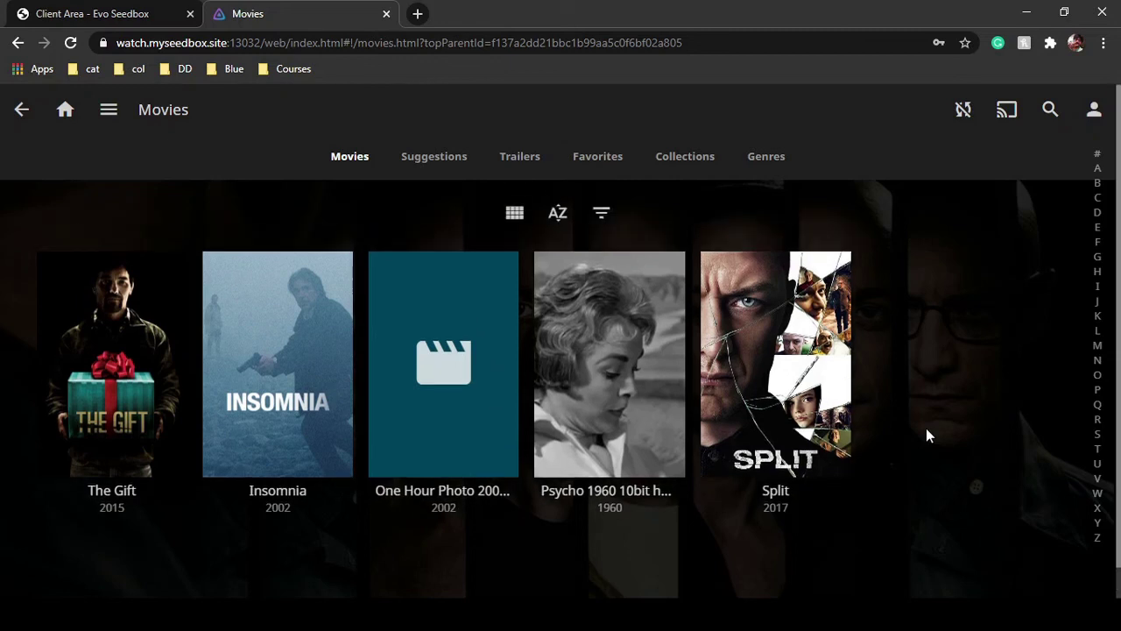